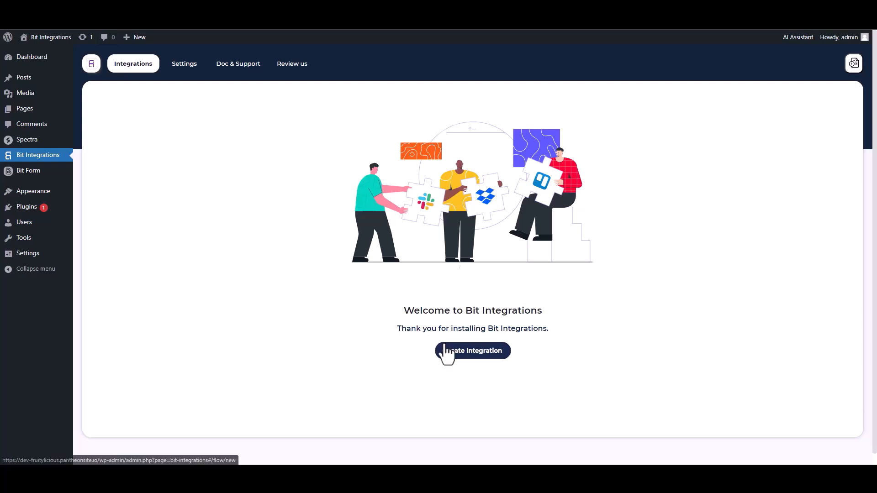
Choose Spectra as the integration's trigger and start fetching its form data.
text(sp)
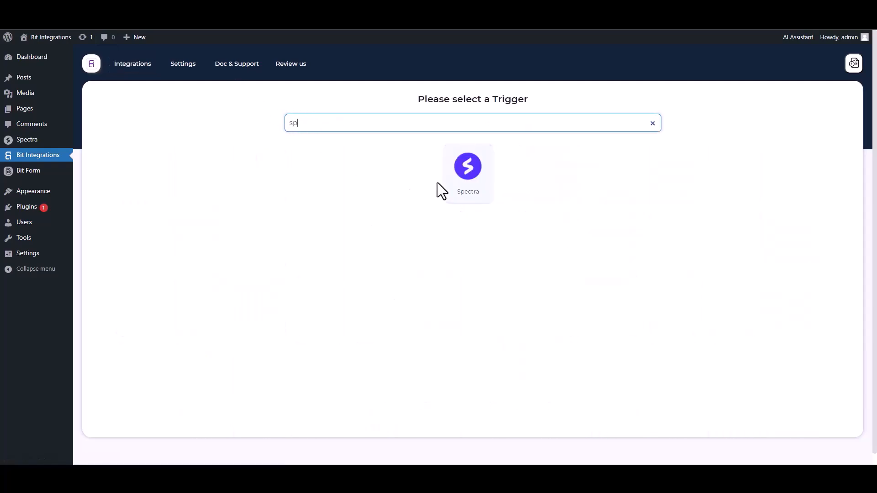
click(441, 183)
click(470, 211)
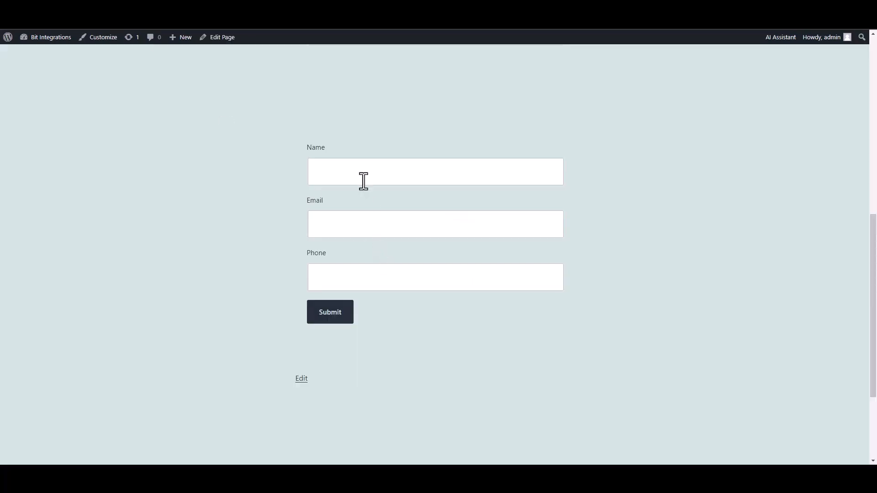
Submit the website form with the name "test", a sample e-mail address and a sample phone number.
click(363, 173)
text(test)
click(518, 227)
text(test@gmail.com)
key(Tab)
text(45645625)
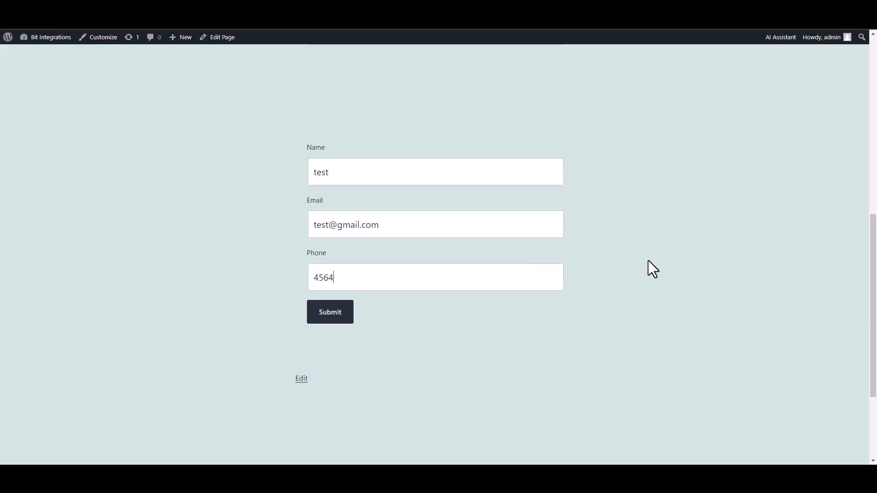
click(336, 315)
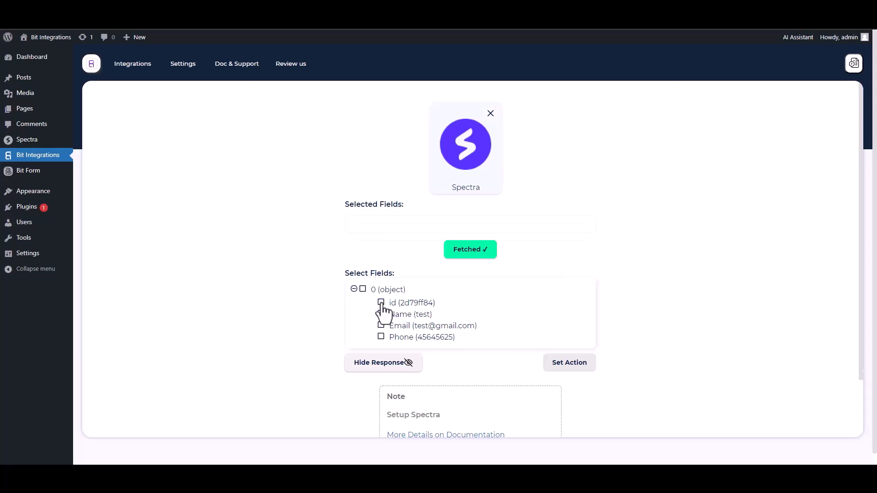
Select the id, Name, Email and Phone fields from the fetched Spectra response.
click(382, 303)
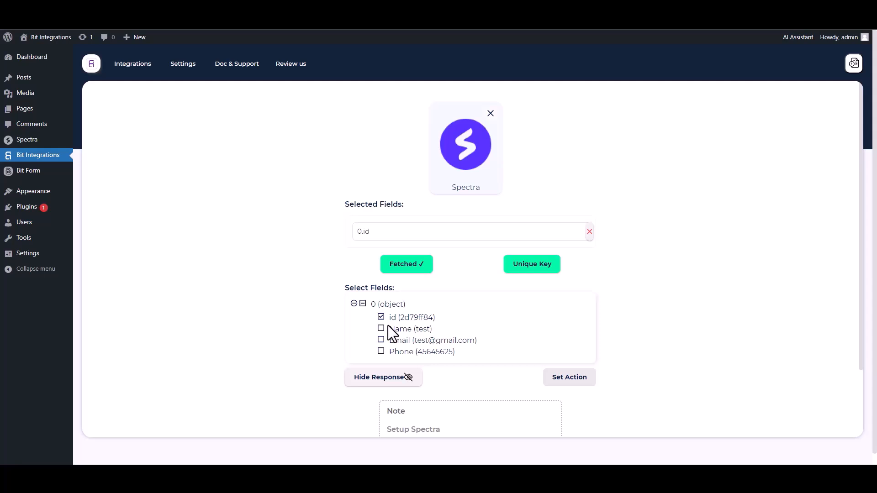
click(382, 329)
click(382, 362)
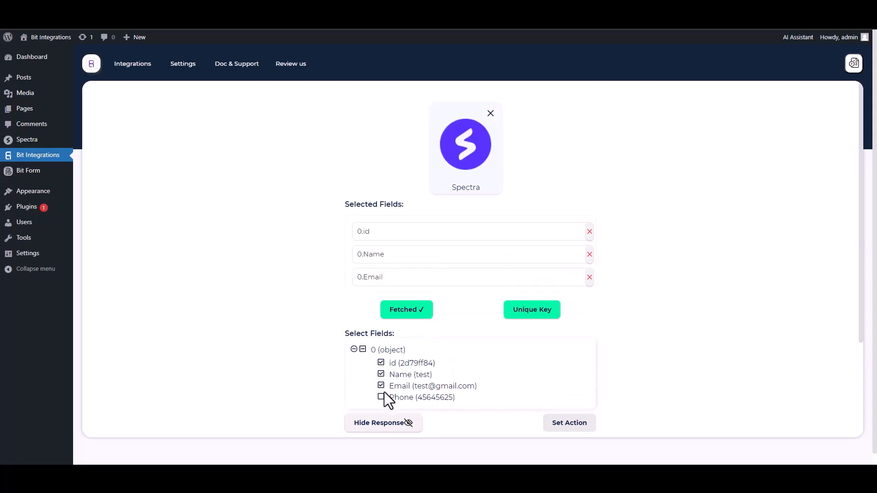
click(382, 397)
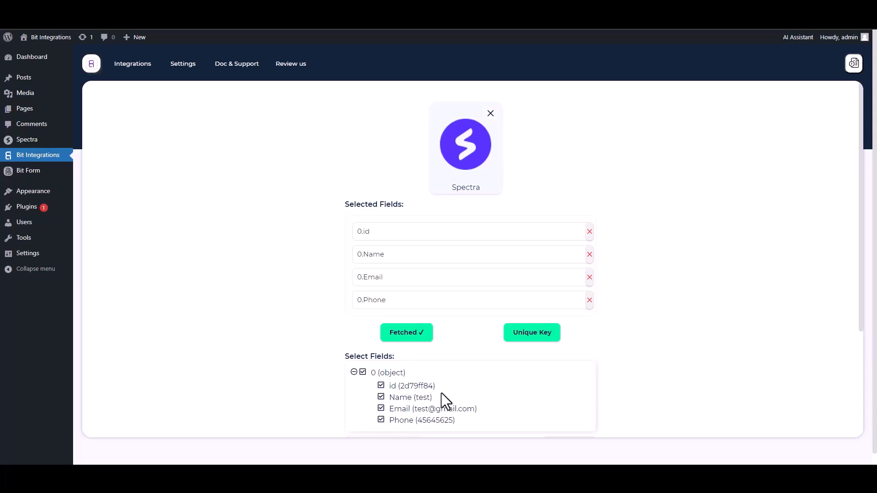
Set 0.id as the trigger's unique primary key.
click(528, 342)
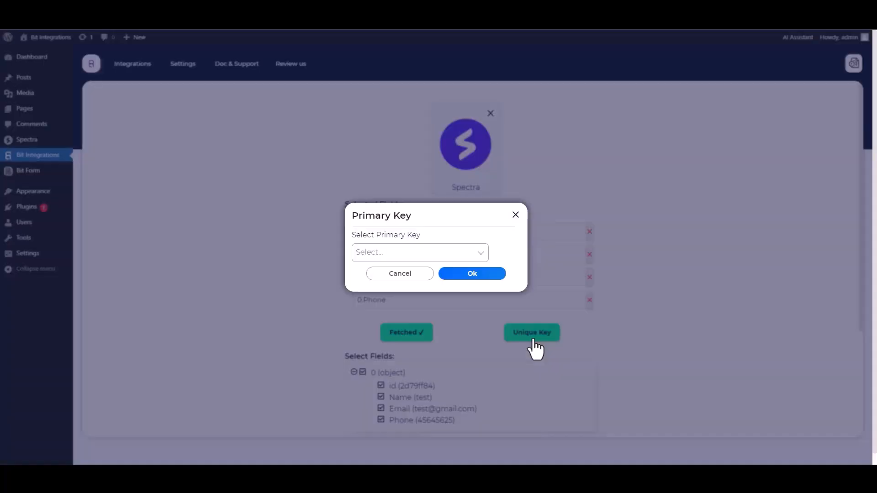
click(412, 254)
click(372, 273)
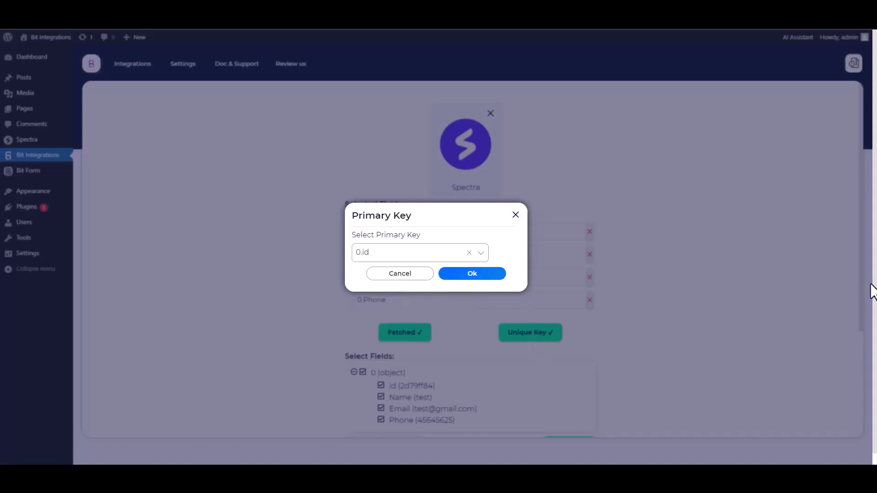
click(472, 277)
Proceed to setting the action and choose Zoho Recruit, searching the actions for "zoho re".
scroll(629, 276, down, 1)
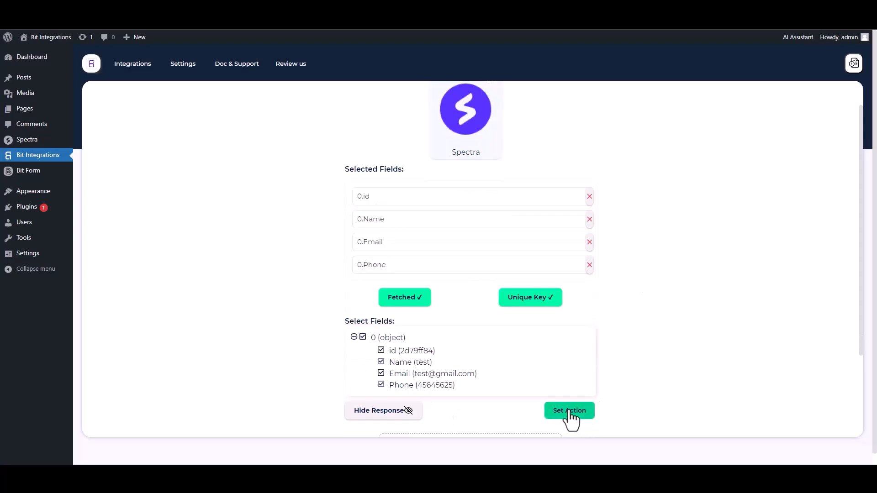
click(568, 411)
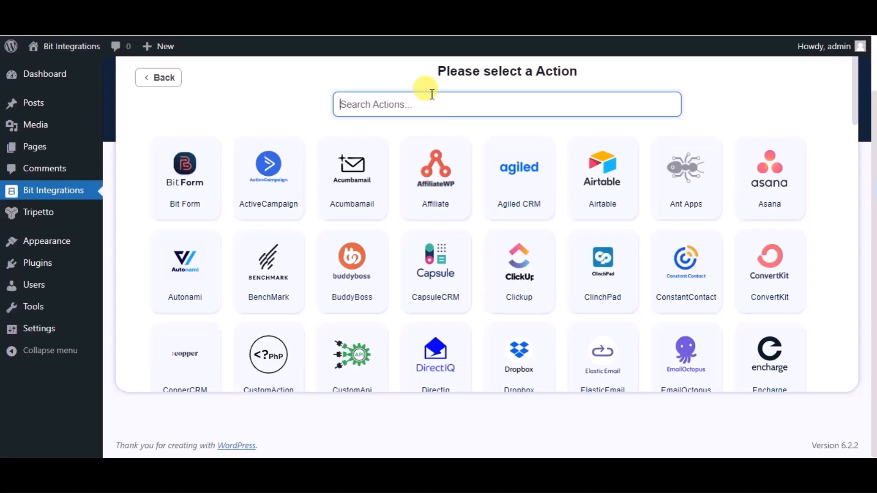
text(zoho re)
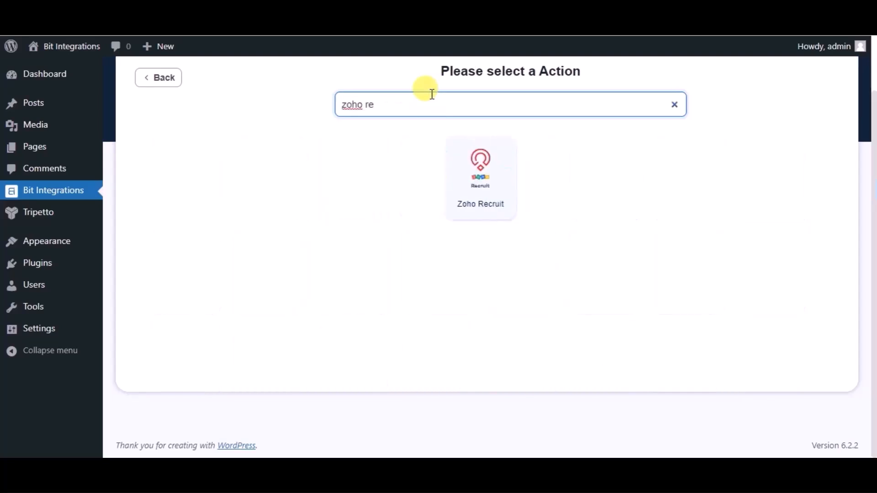
click(458, 163)
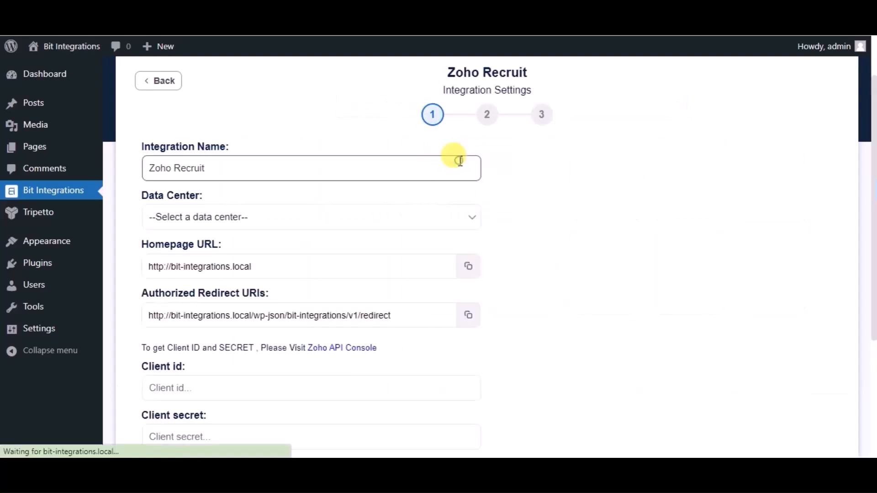
Set the Zoho Recruit integration's data center to zoho.com.
click(273, 216)
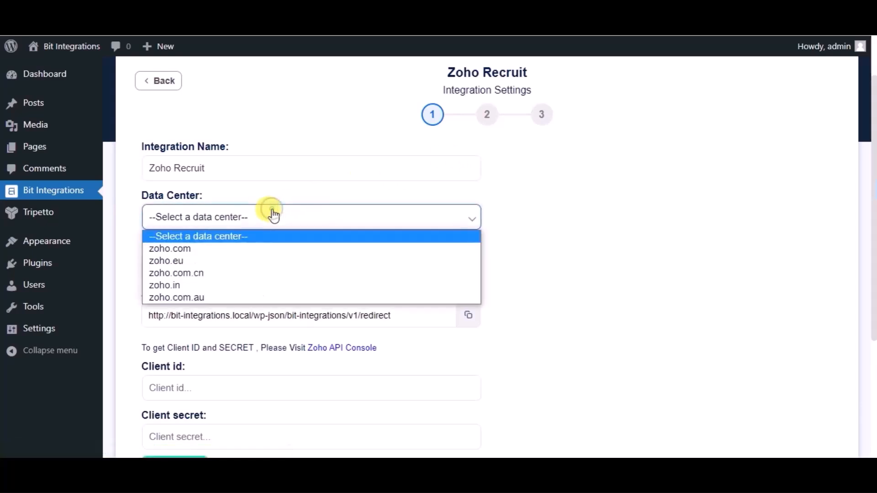
click(168, 252)
scroll(409, 358, down, 2)
click(176, 286)
click(189, 321)
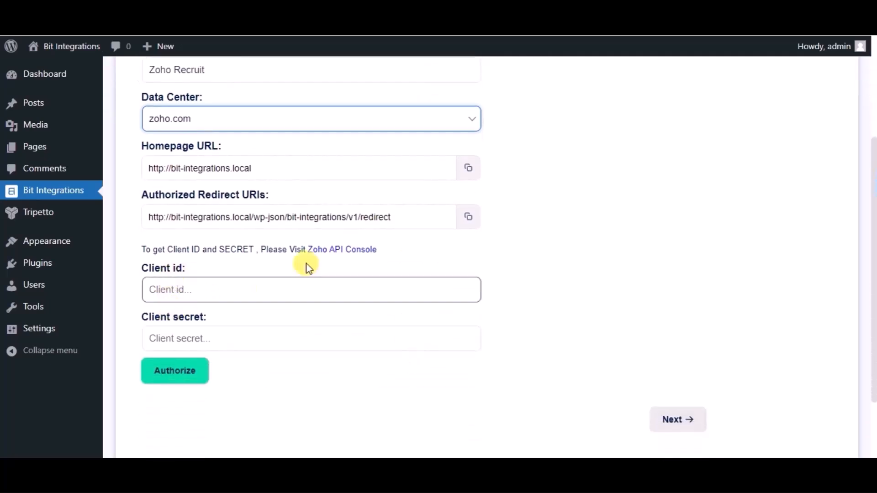
Switch to the Zoho API Console and start a new Server-based Applications client named "Bit Integrations".
click(361, 251)
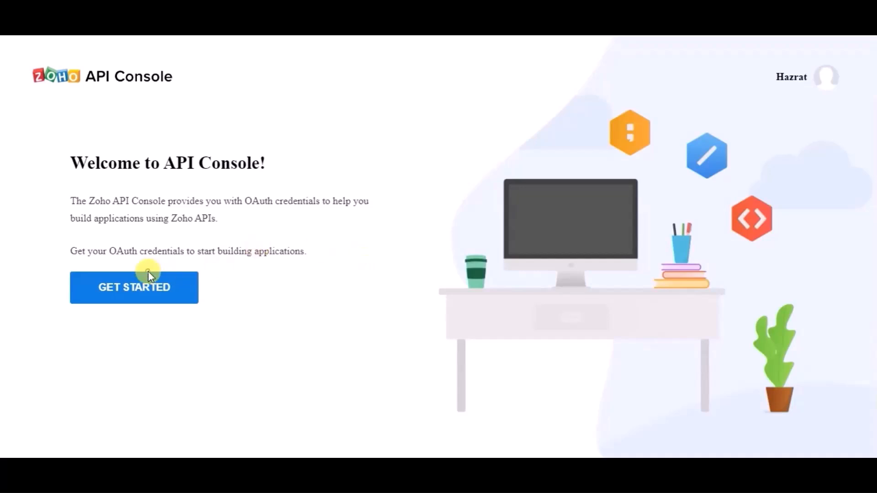
click(156, 289)
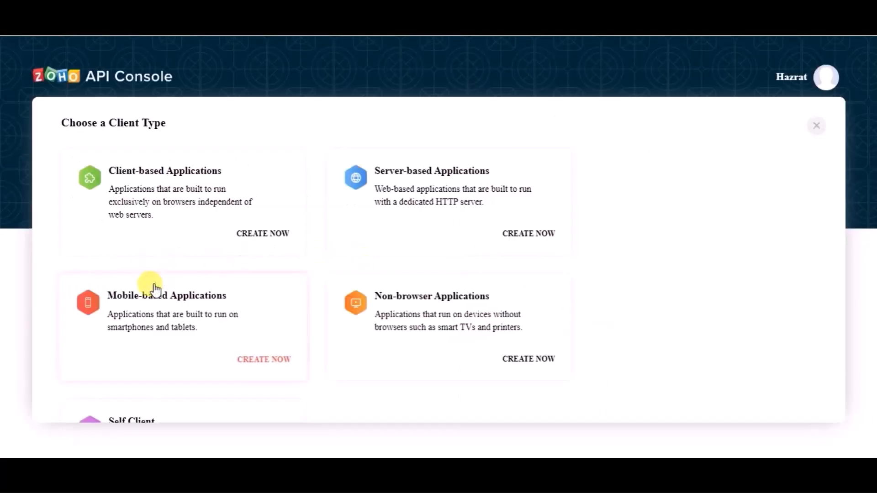
click(461, 172)
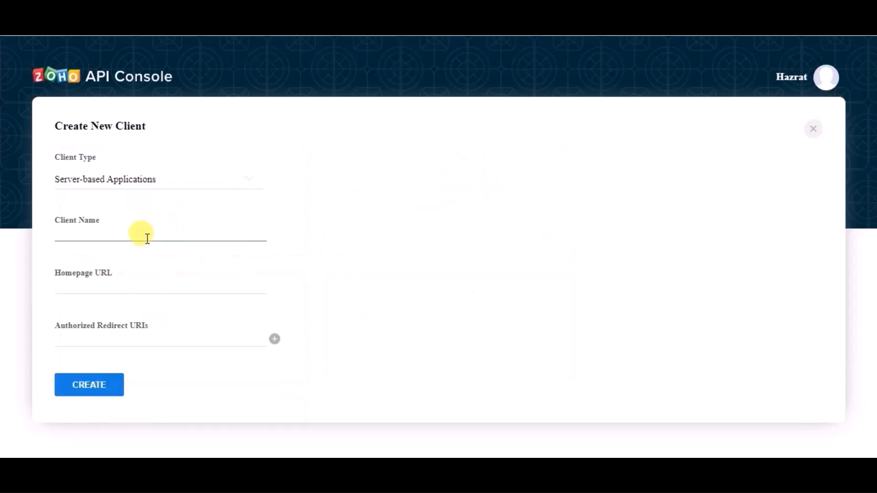
text(Bit Inte)
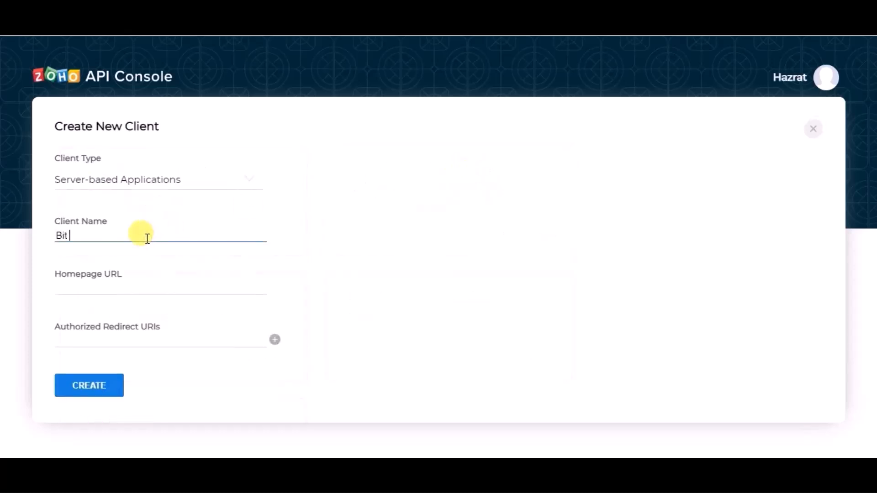
text(grations)
Copy the homepage URL and authorized redirect URI from the integration settings into the new Zoho client and create it.
click(126, 288)
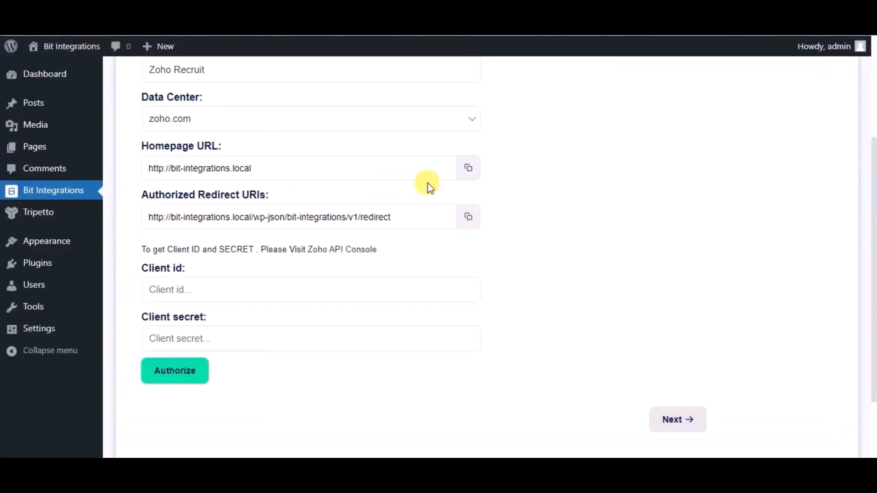
click(469, 169)
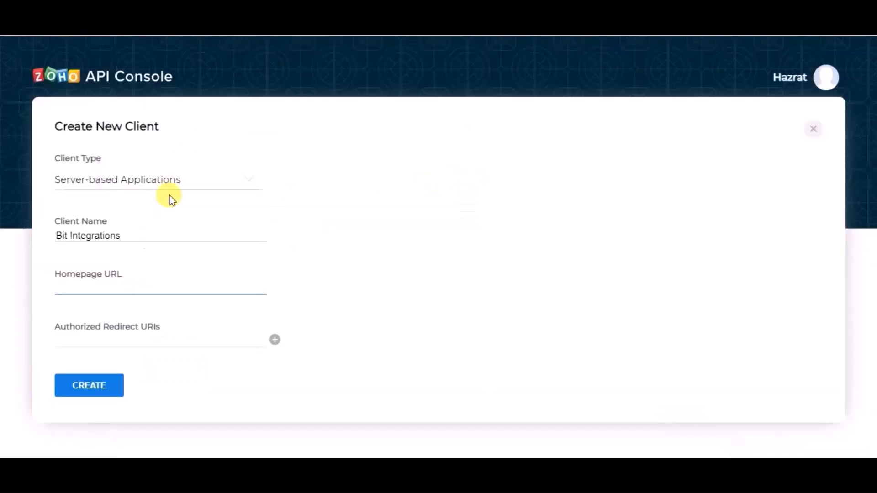
key(ctrl+v)
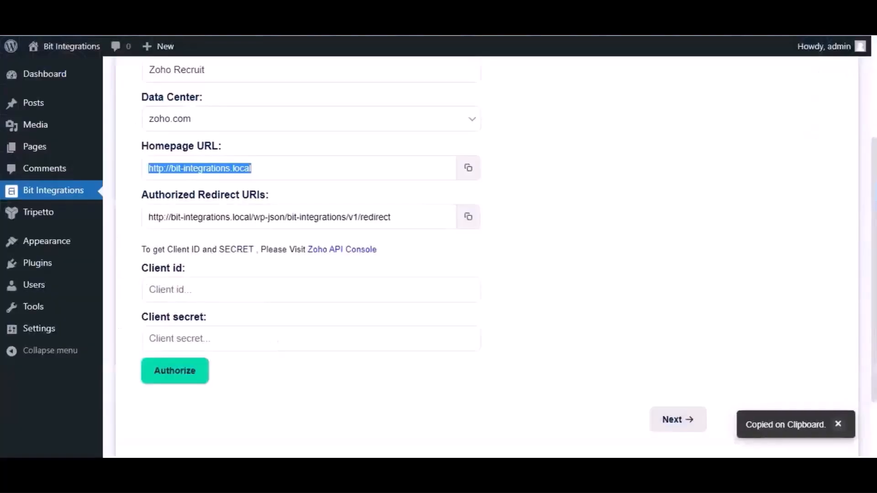
click(468, 217)
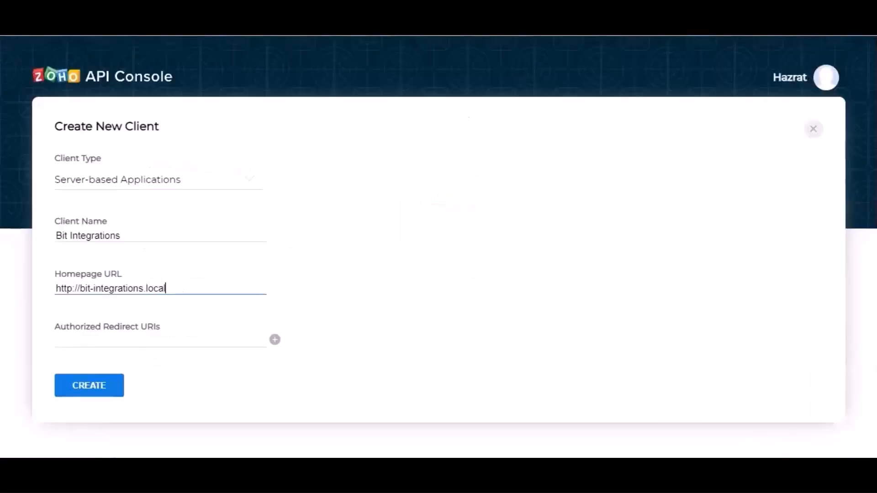
click(168, 338)
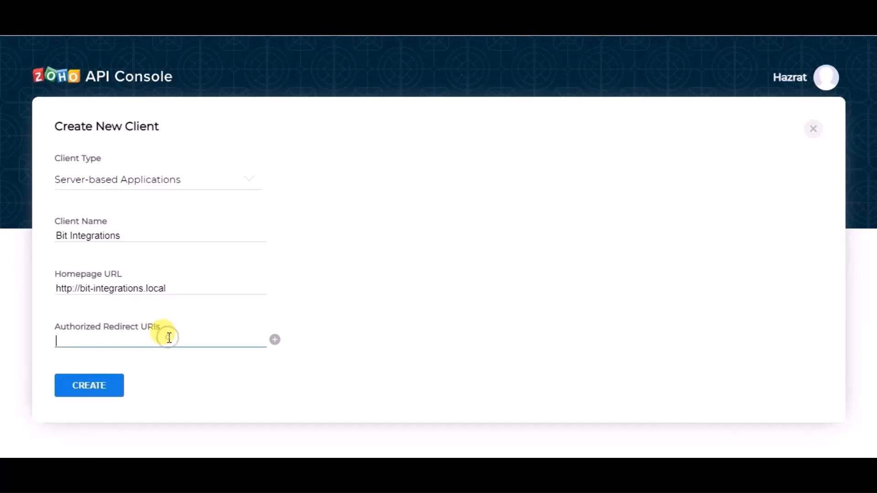
key(ctrl+v)
click(113, 384)
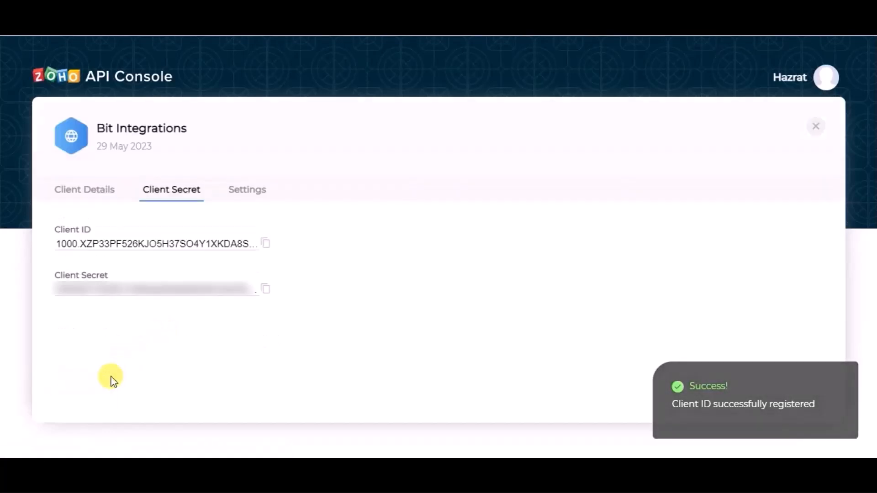
Copy the client ID and client secret from the Zoho API Console into the Zoho Recruit integration settings.
click(264, 246)
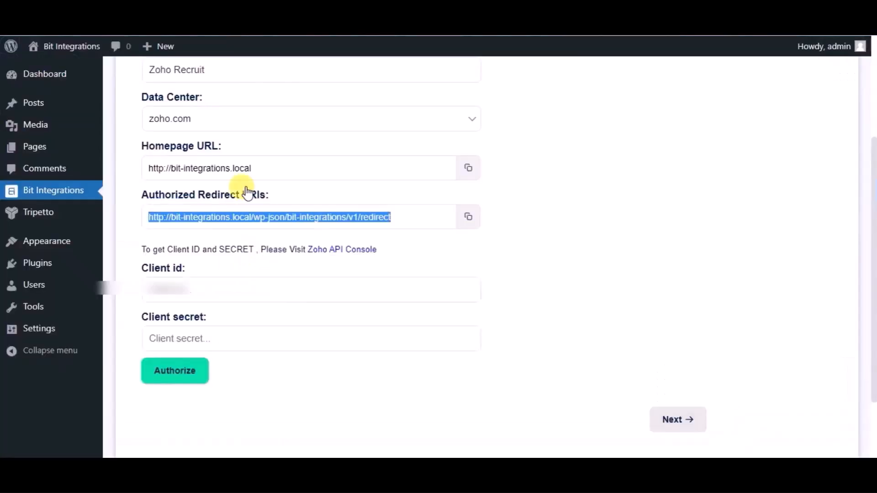
click(234, 290)
key(ctrl+v)
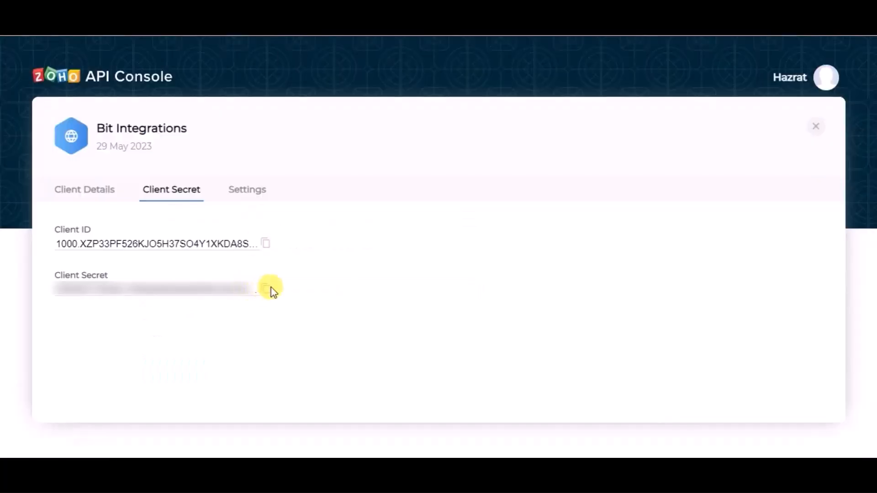
click(265, 291)
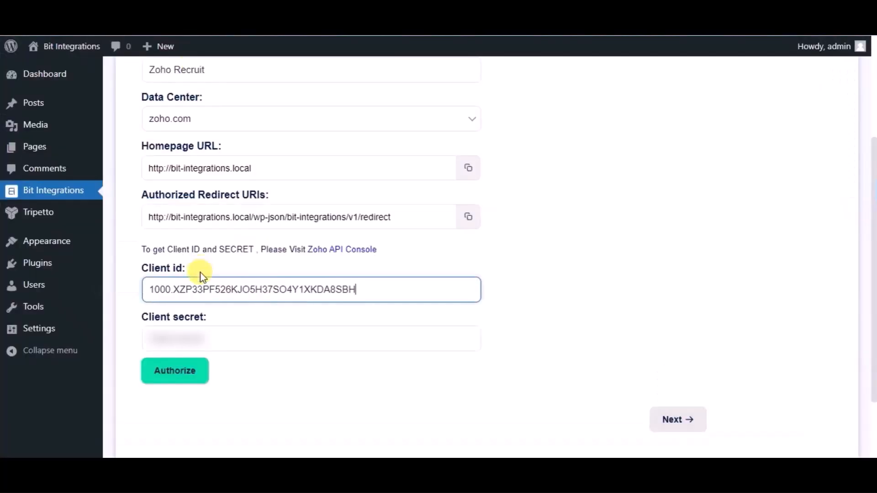
click(197, 338)
click(198, 337)
key(ctrl+v)
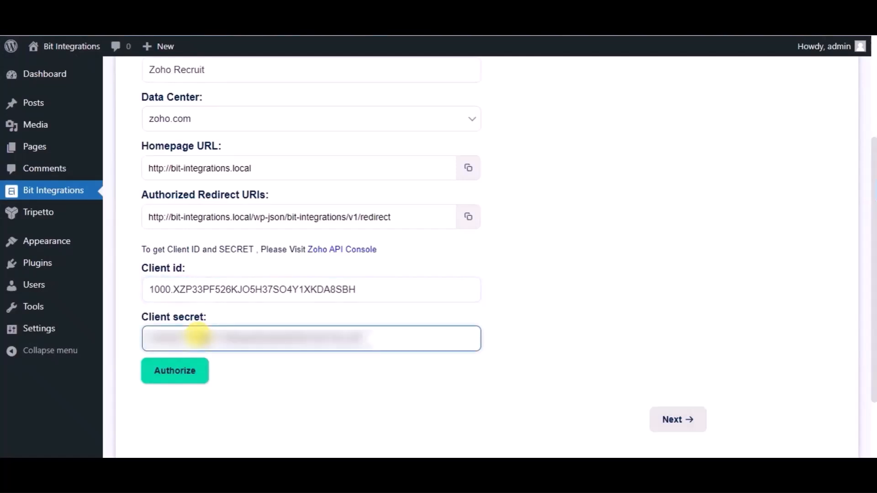
Authorize the Zoho Recruit connection, accept Bit Integrations' access request and continue to the second settings stage.
click(183, 379)
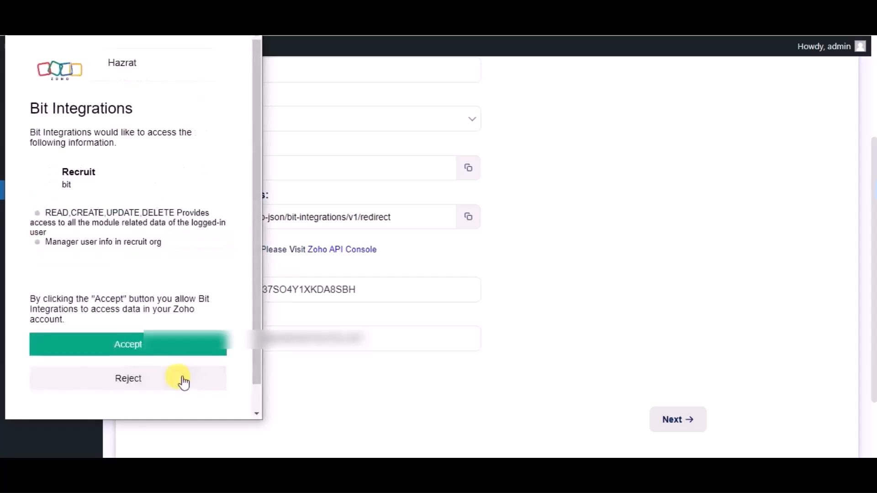
click(170, 347)
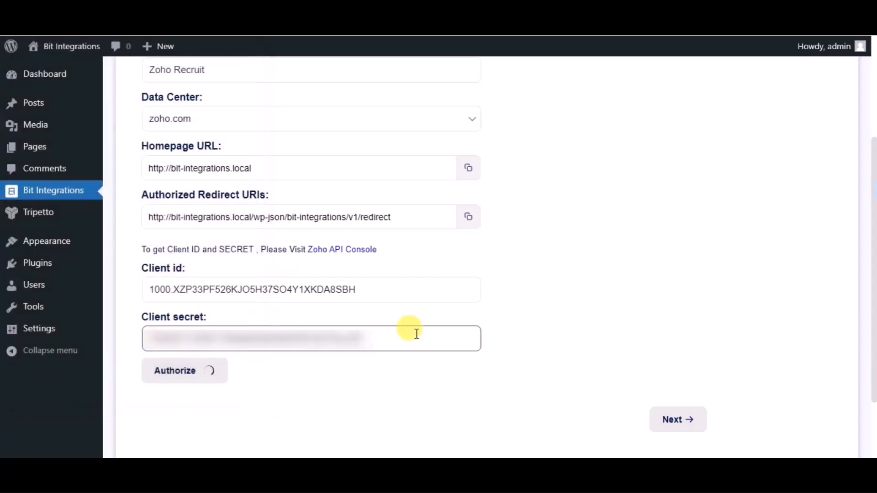
scroll(571, 337, down, 2)
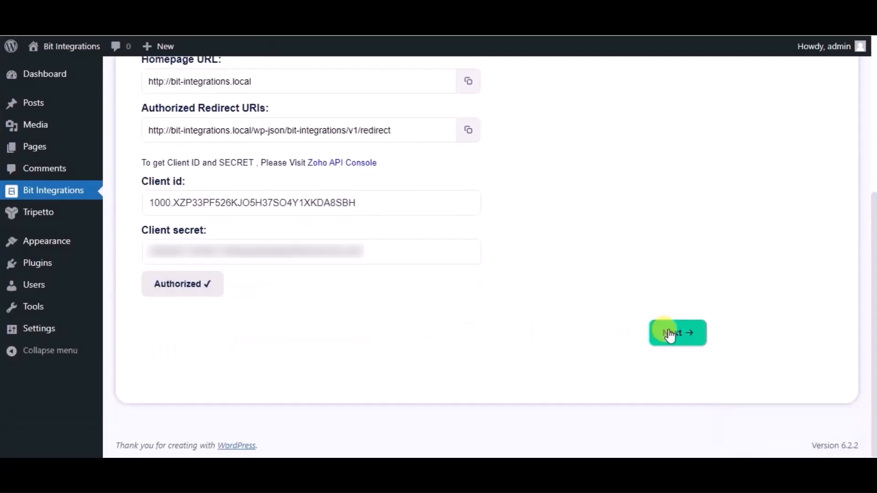
click(670, 335)
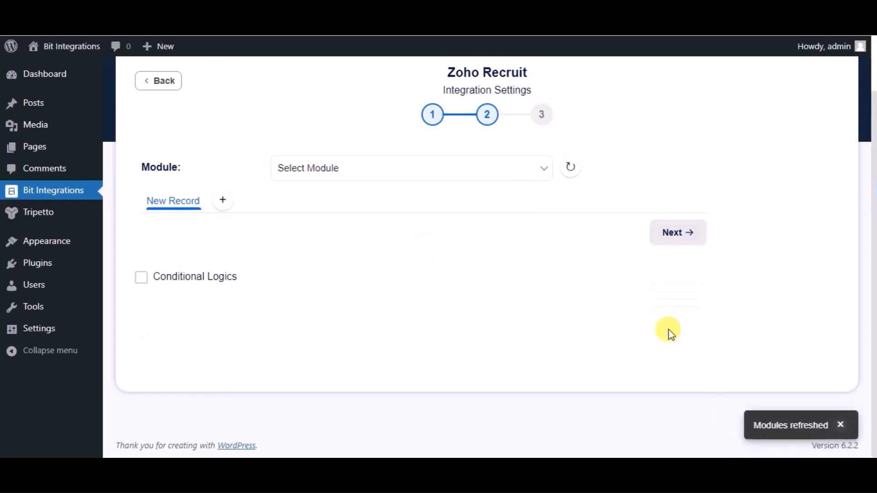
Choose the Candidates module and map the form's Name field to the Zoho Last Name field.
click(465, 179)
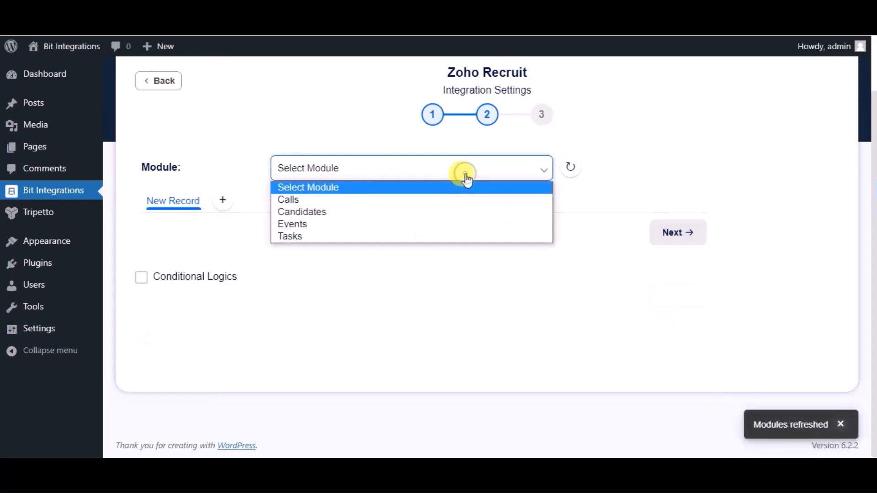
click(366, 213)
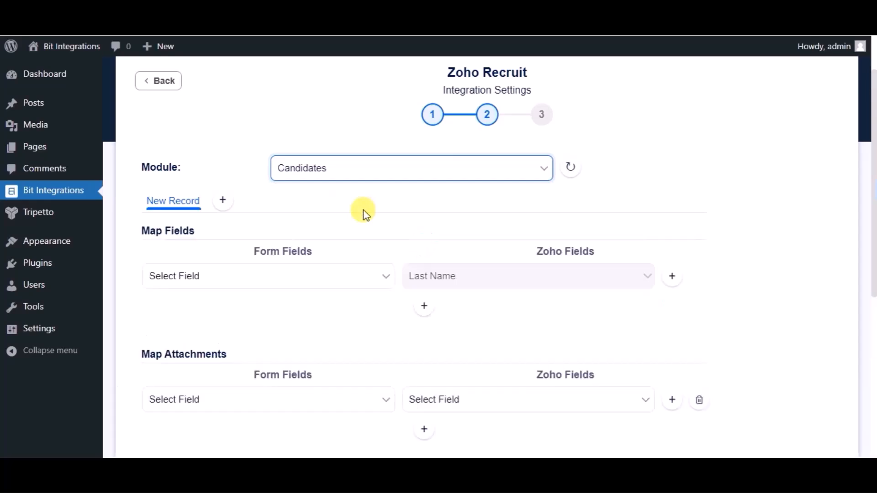
click(333, 279)
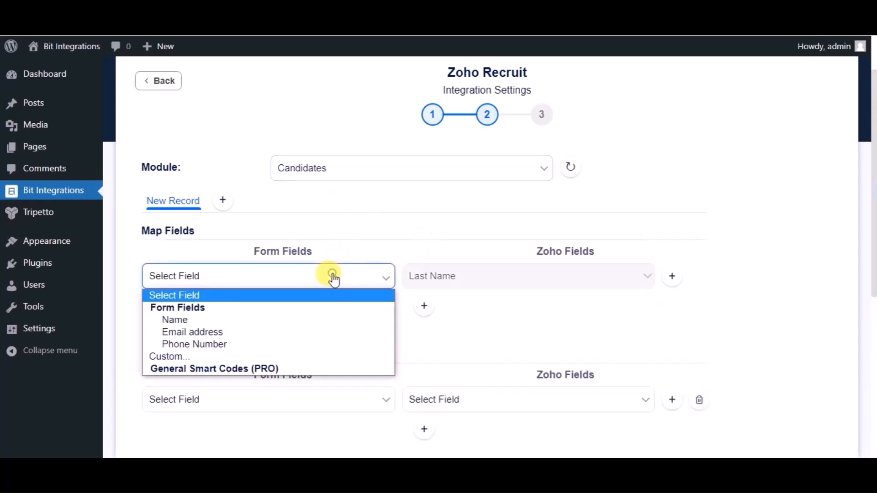
click(222, 320)
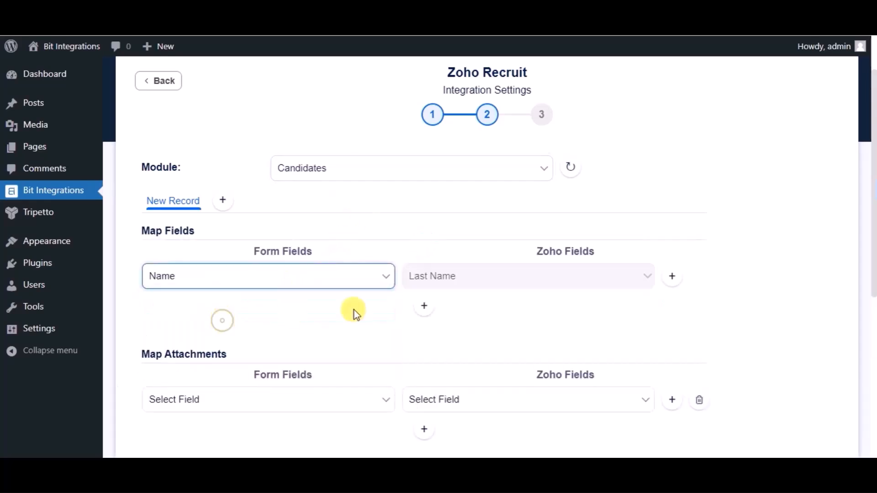
Add a field mapping that links the form's Email address to the Zoho Email field.
click(424, 306)
click(305, 309)
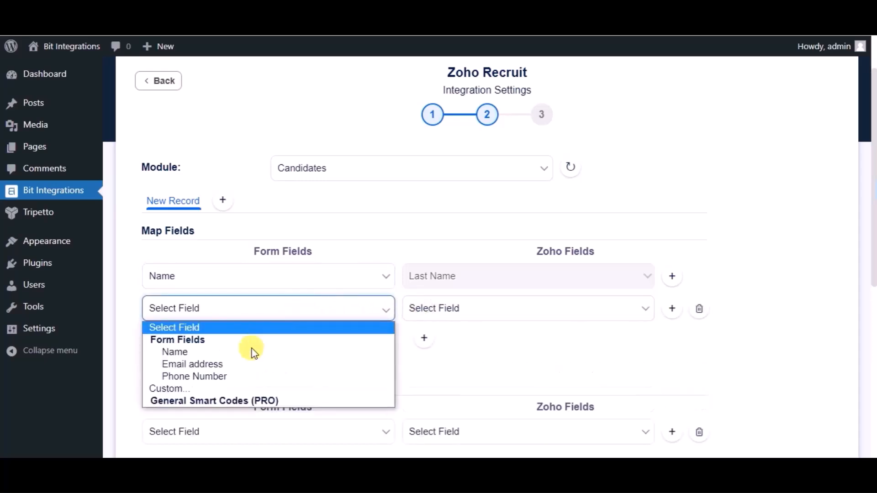
click(243, 364)
click(429, 320)
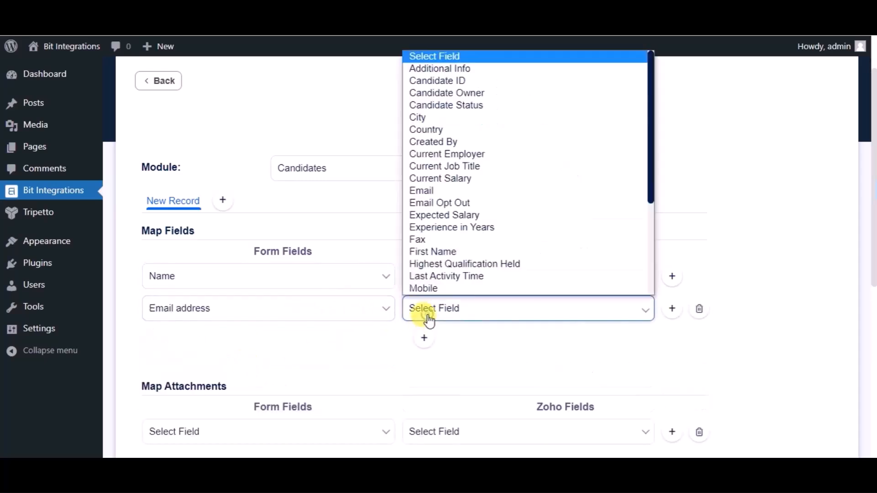
click(443, 193)
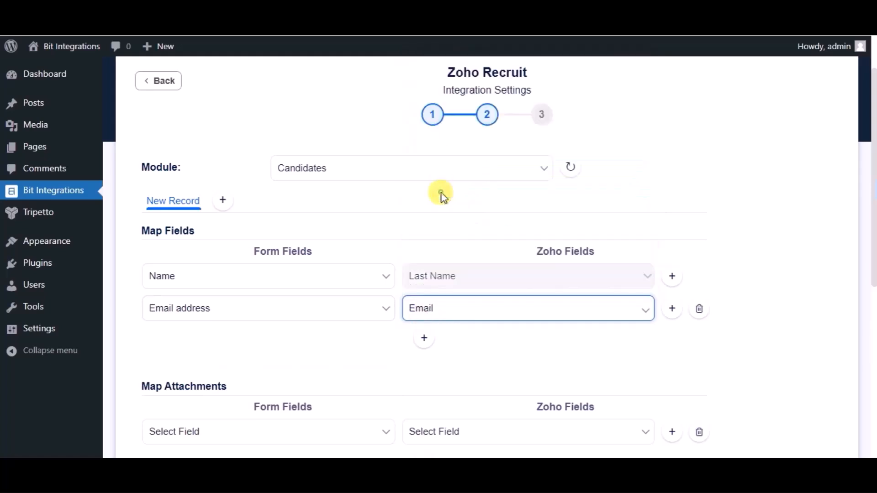
Add a field mapping that links the form's Phone Number to the Zoho Mobile field.
click(423, 340)
click(318, 340)
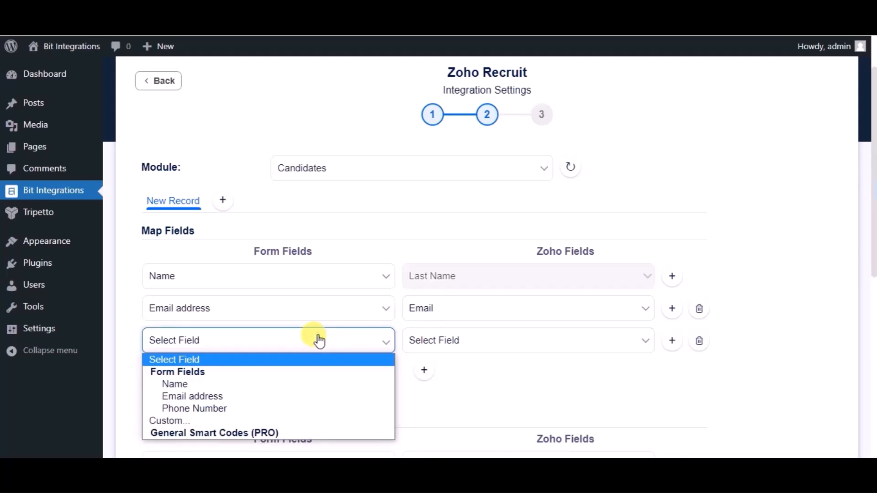
click(233, 407)
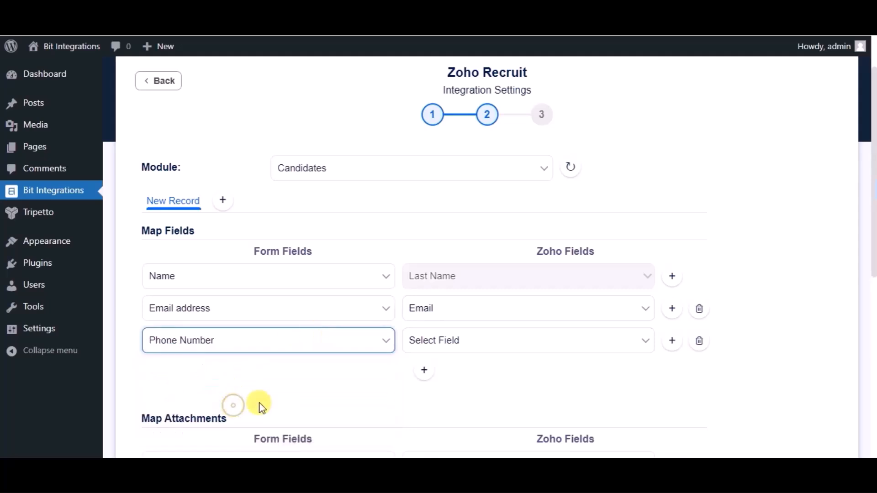
click(452, 341)
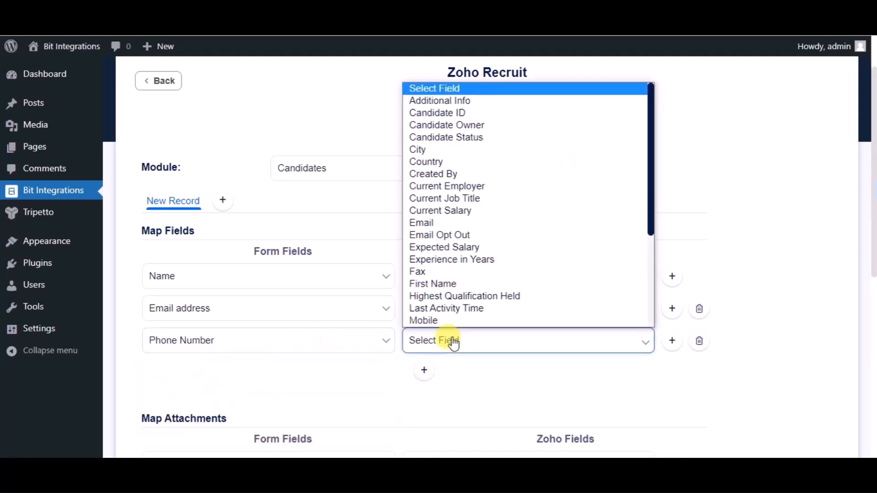
click(435, 317)
Leave the attachments and optional actions unset, continue to the third settings stage, and finish and save the integration.
scroll(394, 356, down, 5)
scroll(393, 355, down, 3)
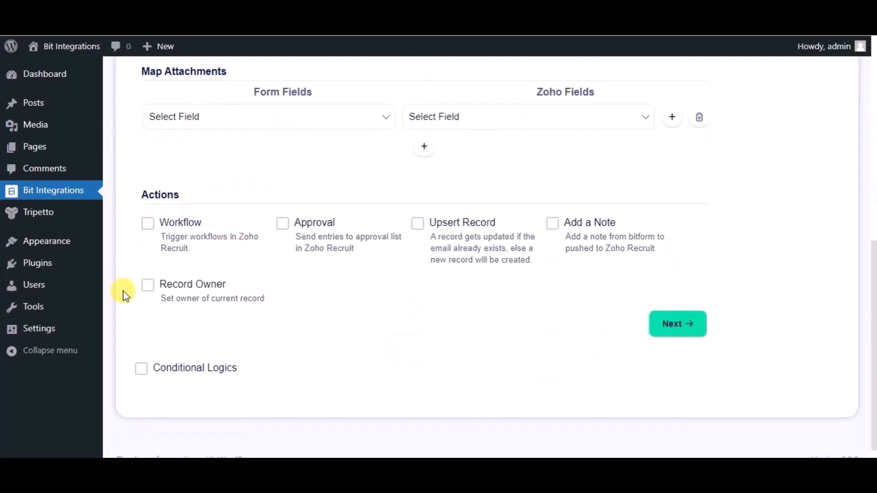
scroll(394, 356, up, 1)
scroll(394, 357, down, 1)
scroll(393, 356, down, 1)
click(673, 325)
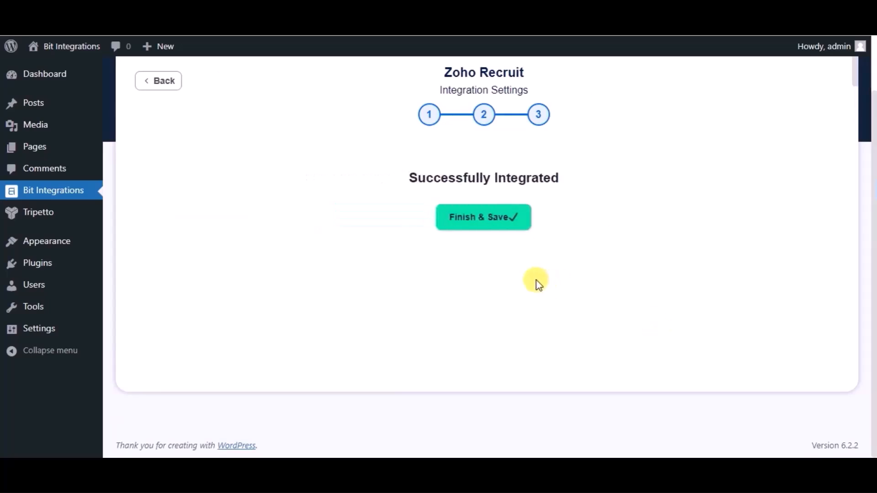
click(478, 228)
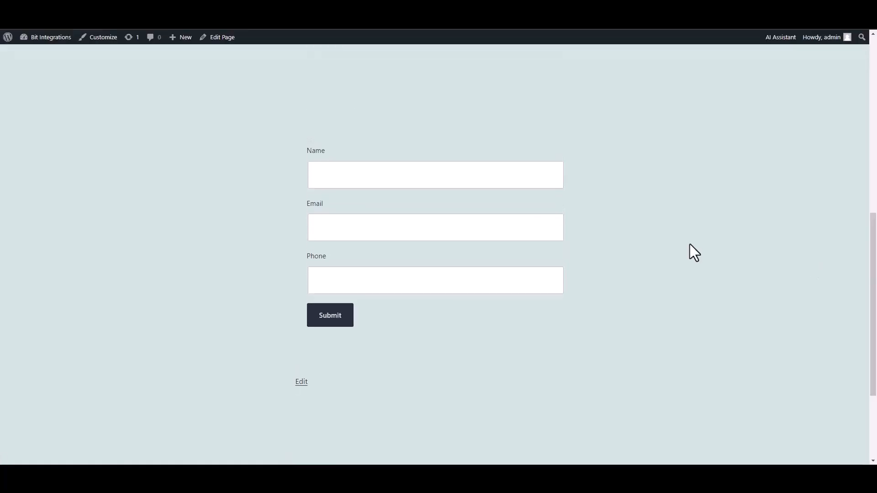
Fill in the website form with the name "Bit Integrations", a contact e-mail and a phone number, and submit it.
click(517, 181)
text(Bit Integrations)
click(503, 223)
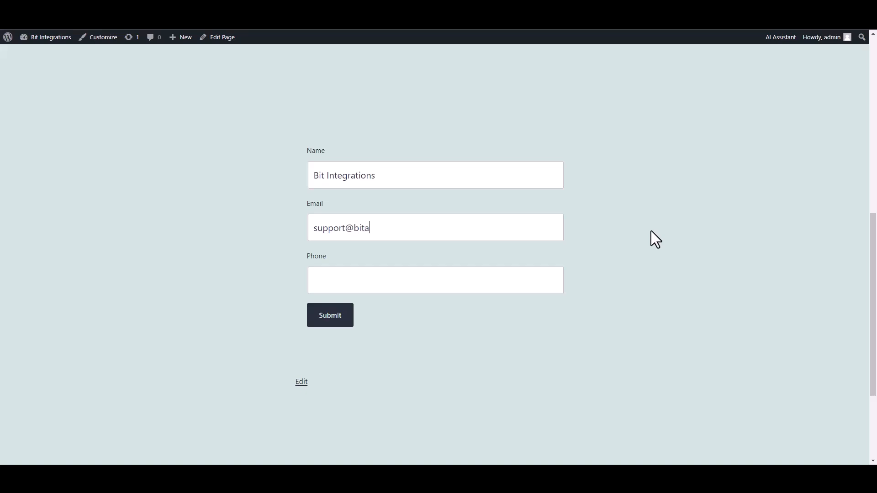
click(518, 279)
text(444555666)
click(348, 323)
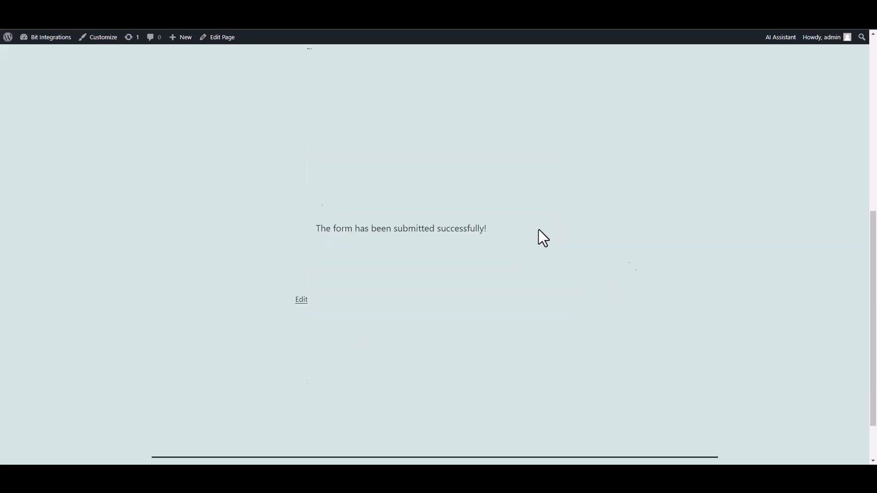